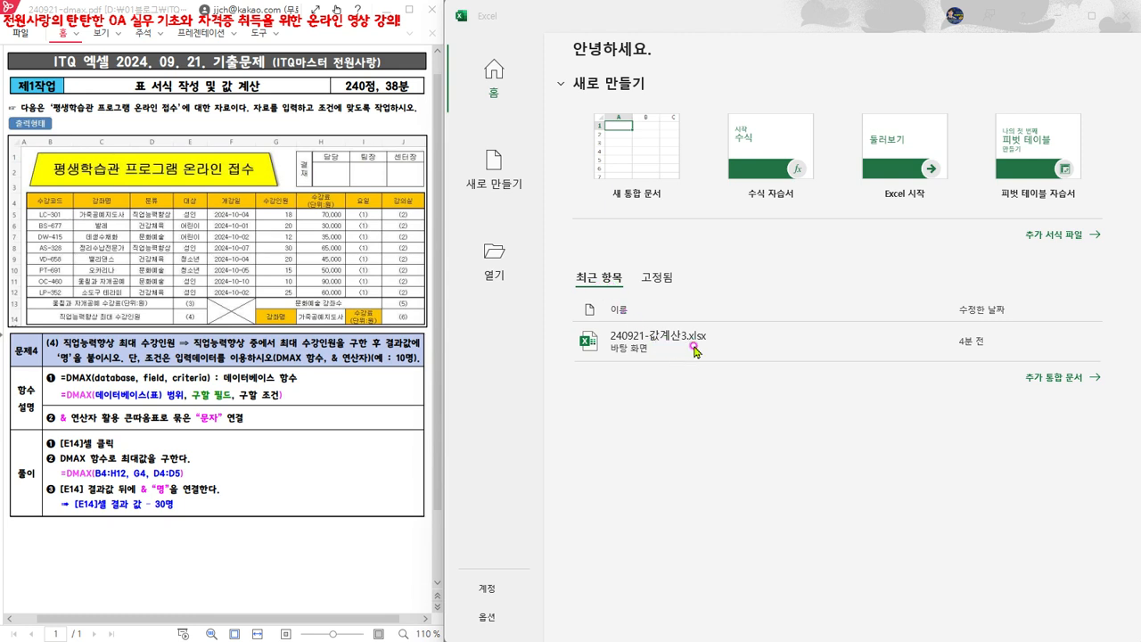
# - Open the workbook 240921-값계산3.xlsx from the desktop folder
pyautogui.click(496, 256)
pyautogui.click(615, 290)
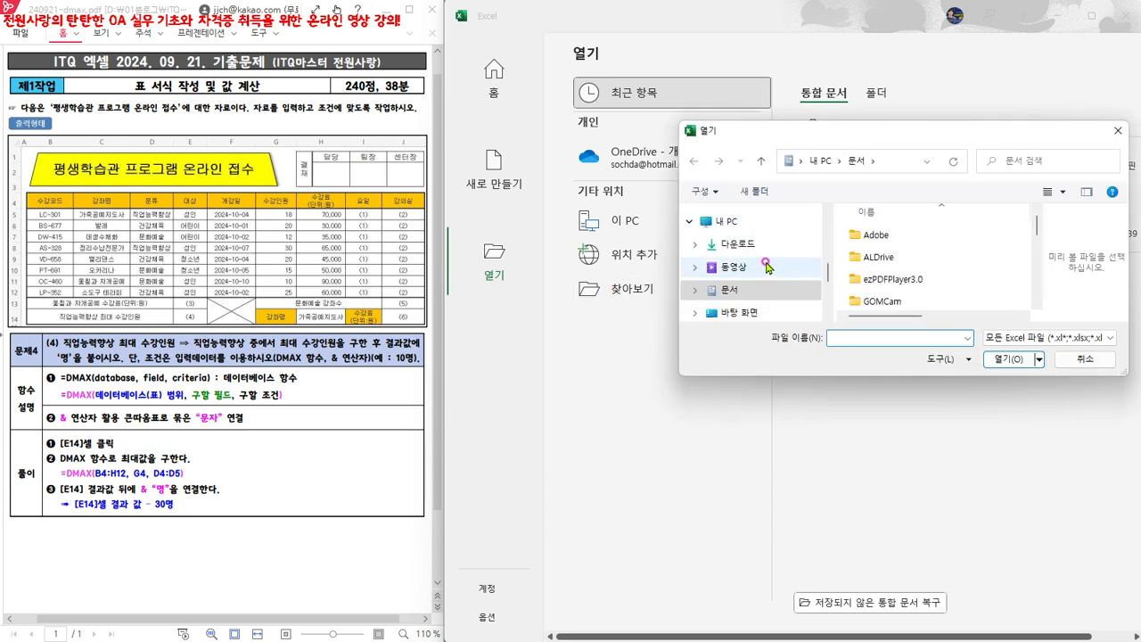
pyautogui.scroll(-1, 758, 272)
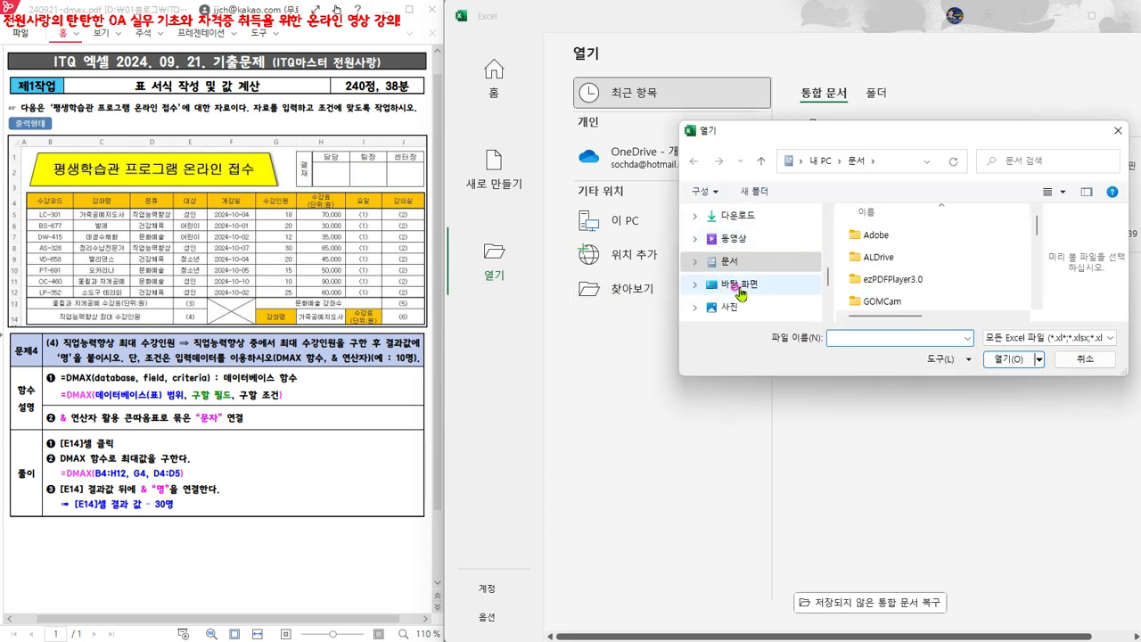
pyautogui.click(734, 286)
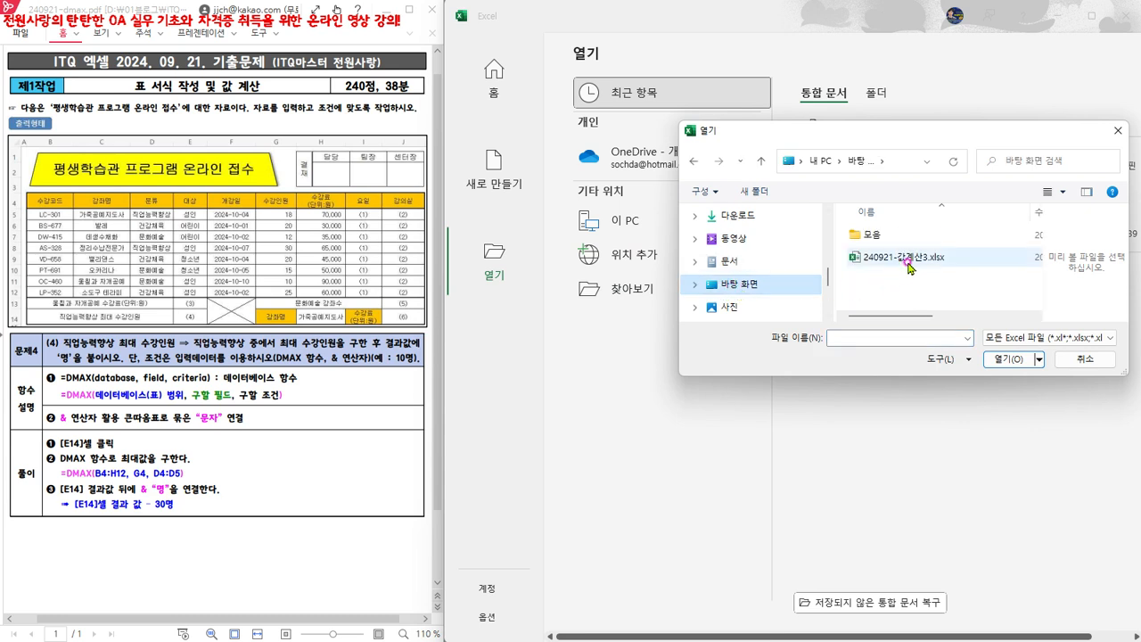
pyautogui.click(910, 260)
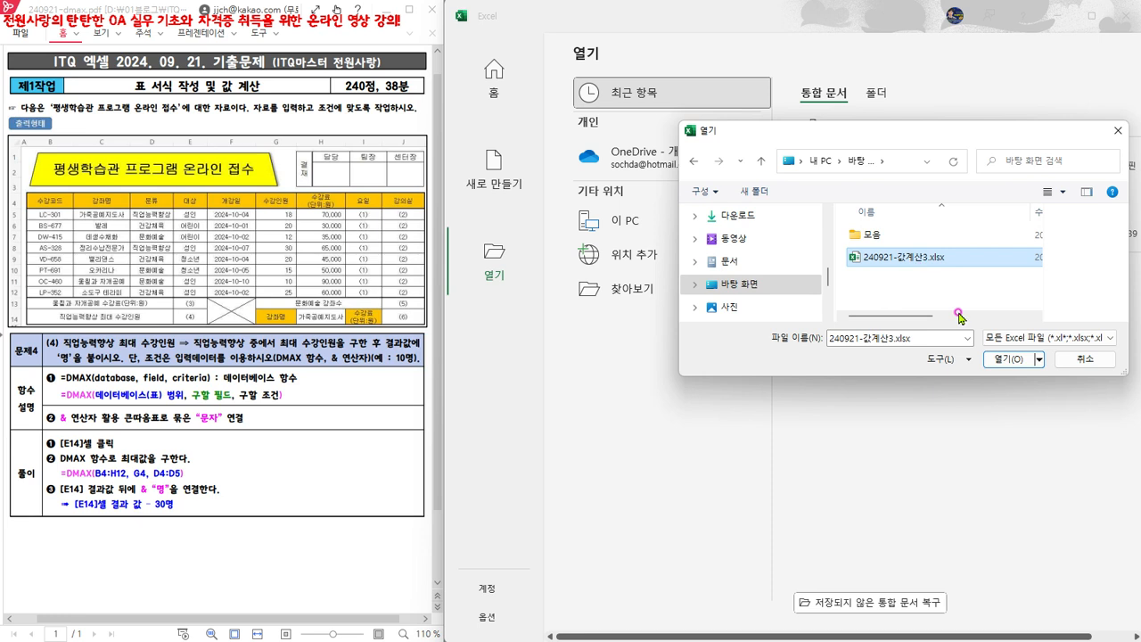
pyautogui.click(1011, 359)
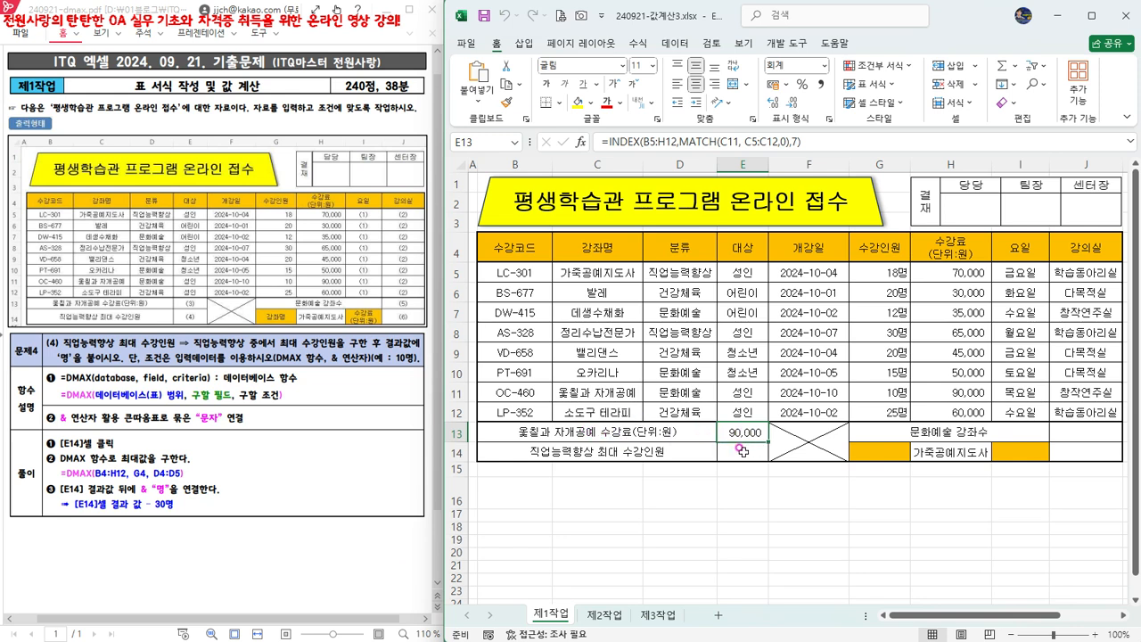
# - Examine the 직업능력향상 entries in the 분류 column and the 수강인원 values in G5:G12 that the maximum draws on
pyautogui.click(741, 451)
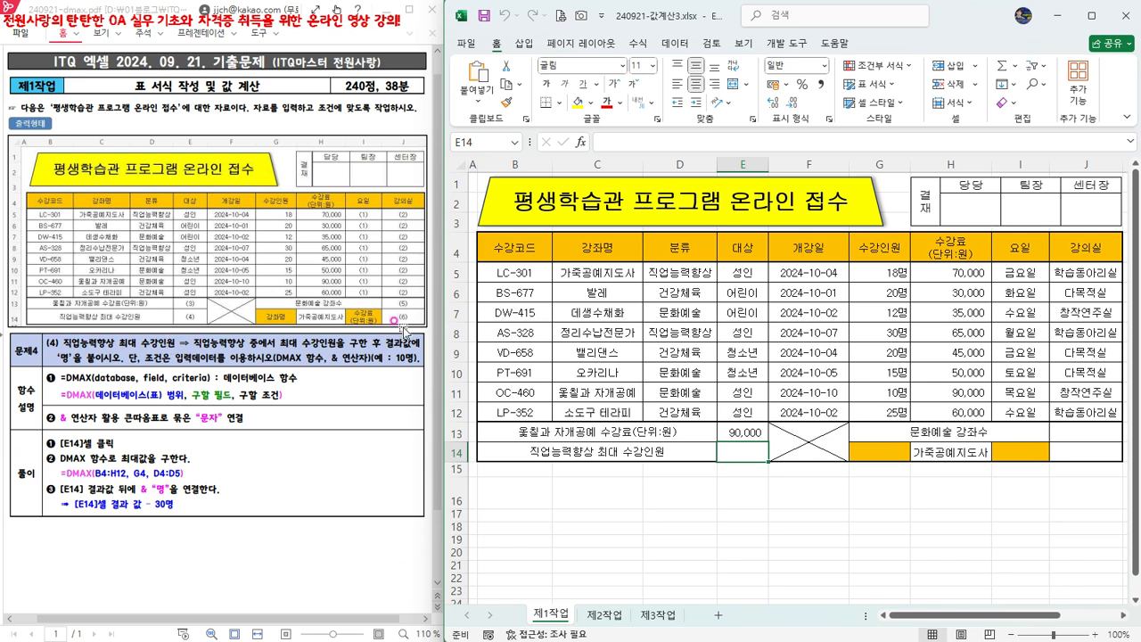
pyautogui.click(668, 272)
pyautogui.click(678, 328)
pyautogui.click(682, 271)
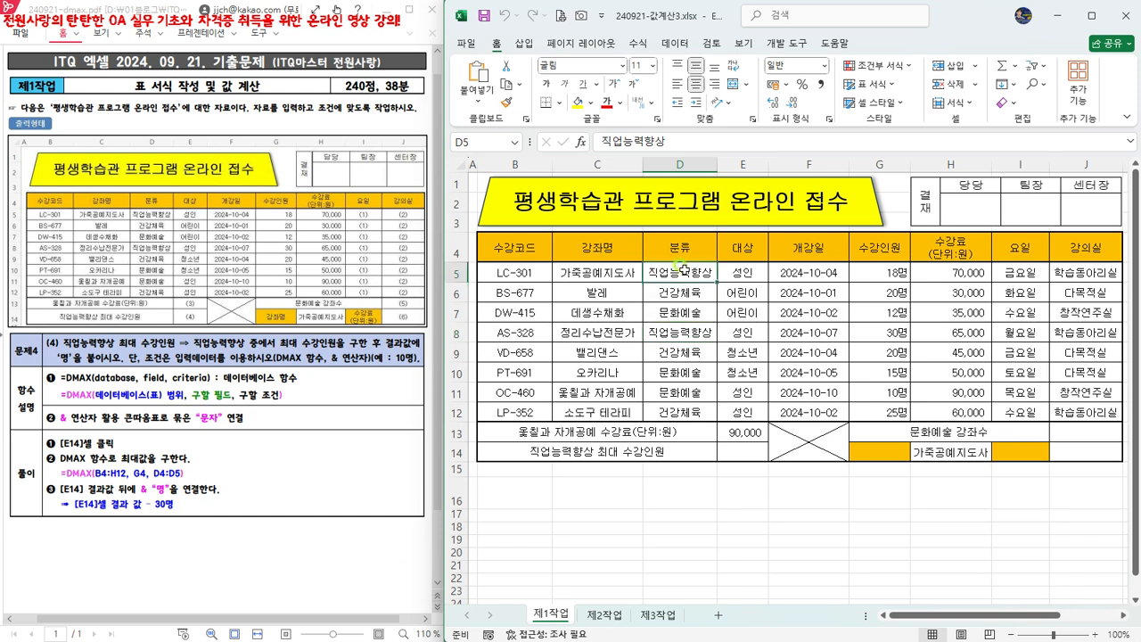
pyautogui.click(891, 272)
pyautogui.click(894, 330)
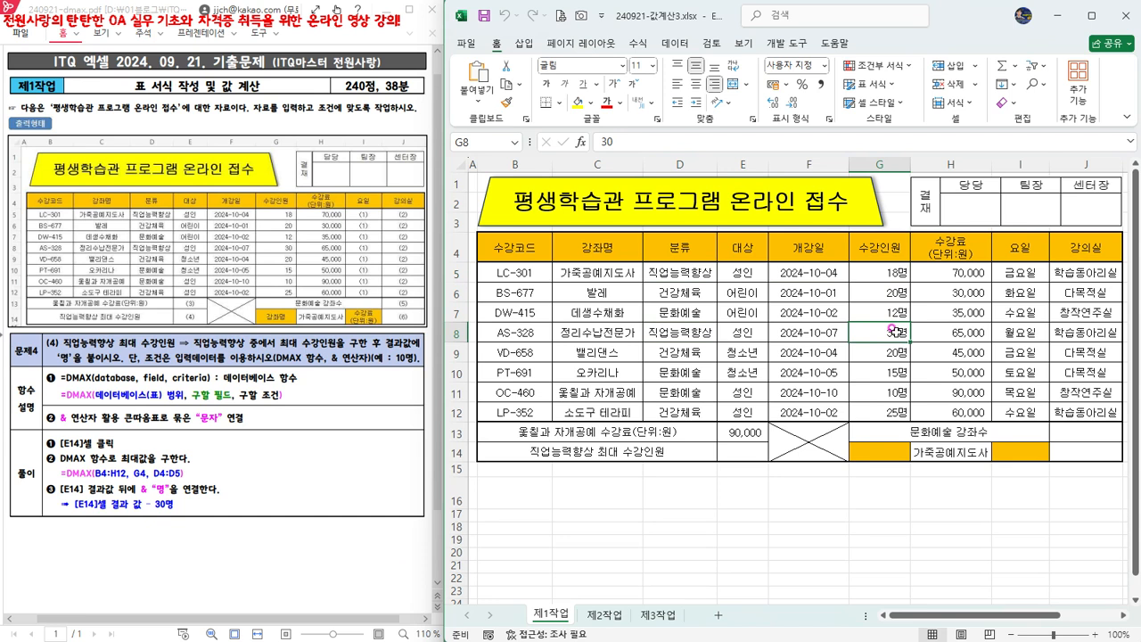
pyautogui.moveTo(879, 271); pyautogui.dragTo(885, 406)
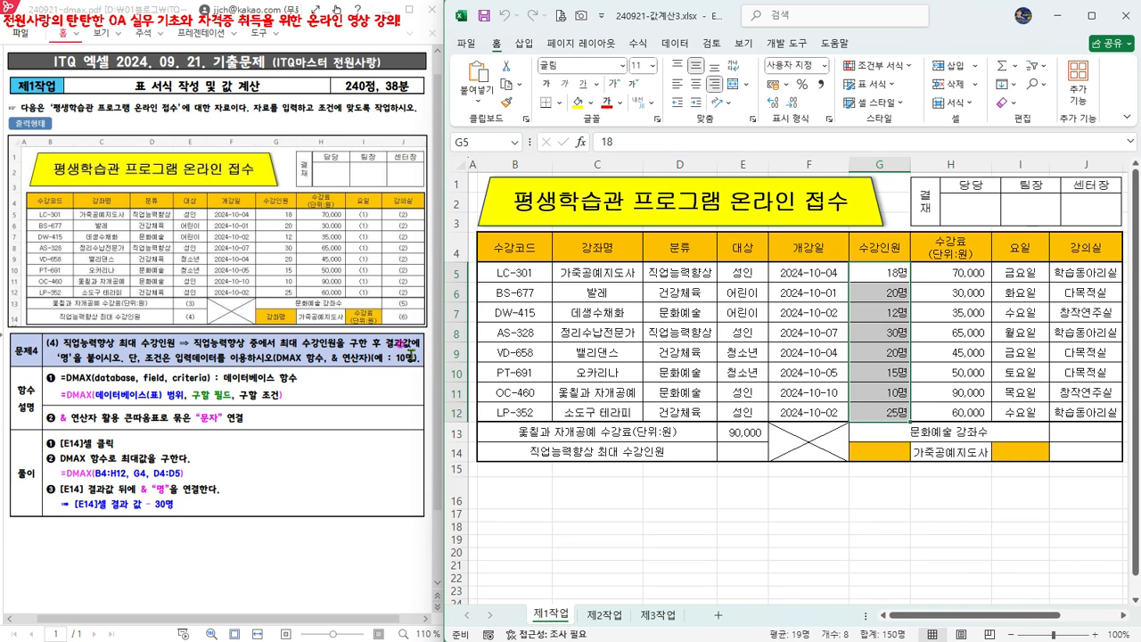
# - Enter the formula =DMAX(B4:H12, G4, D4:D5) in cell E14 for the maximum 수강인원 of 직업능력향상
pyautogui.click(749, 451)
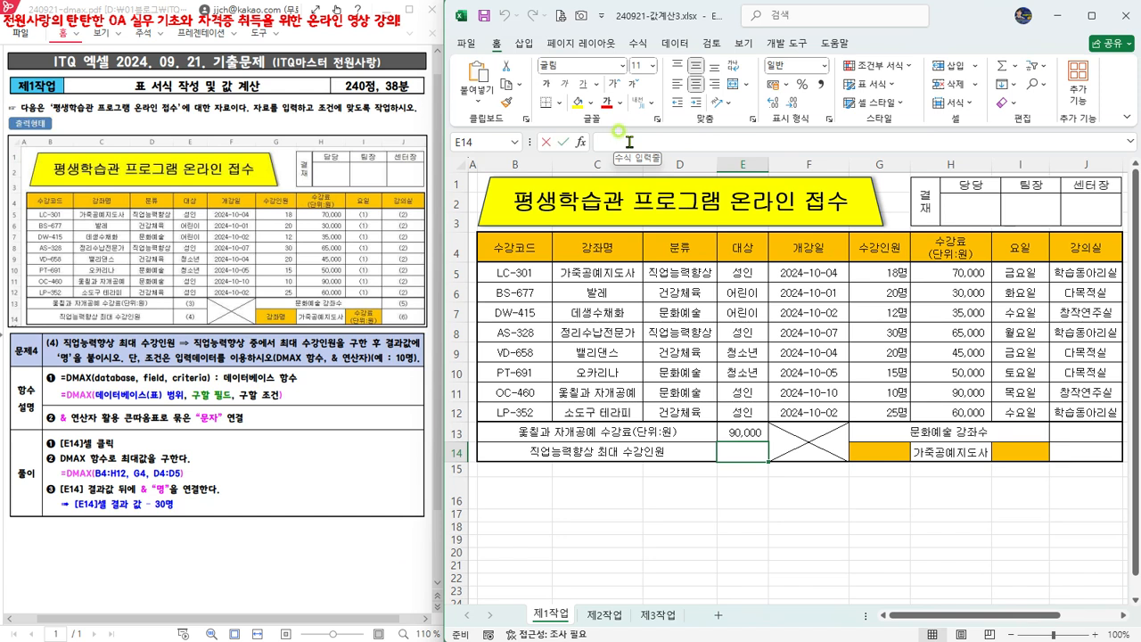
pyautogui.click(630, 141)
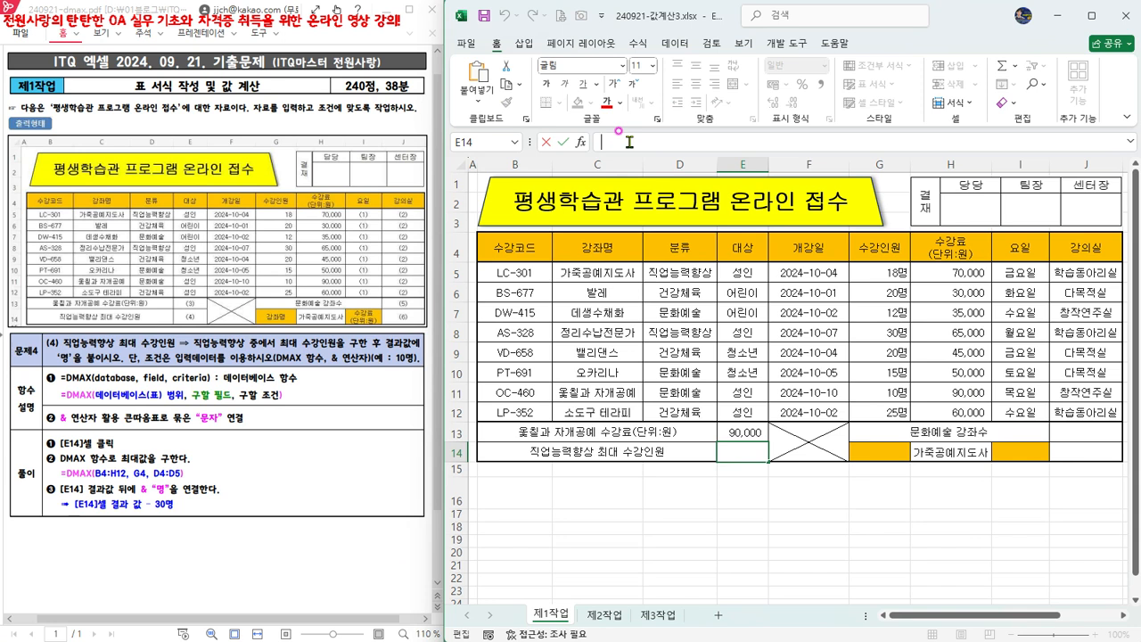
pyautogui.write('=')
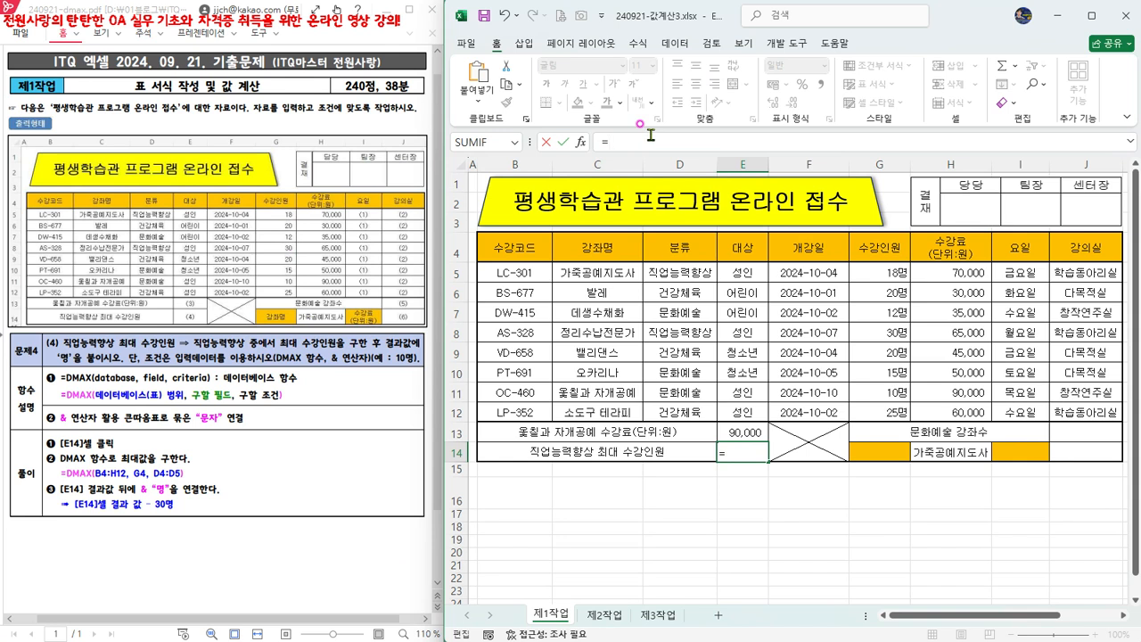
pyautogui.write('d')
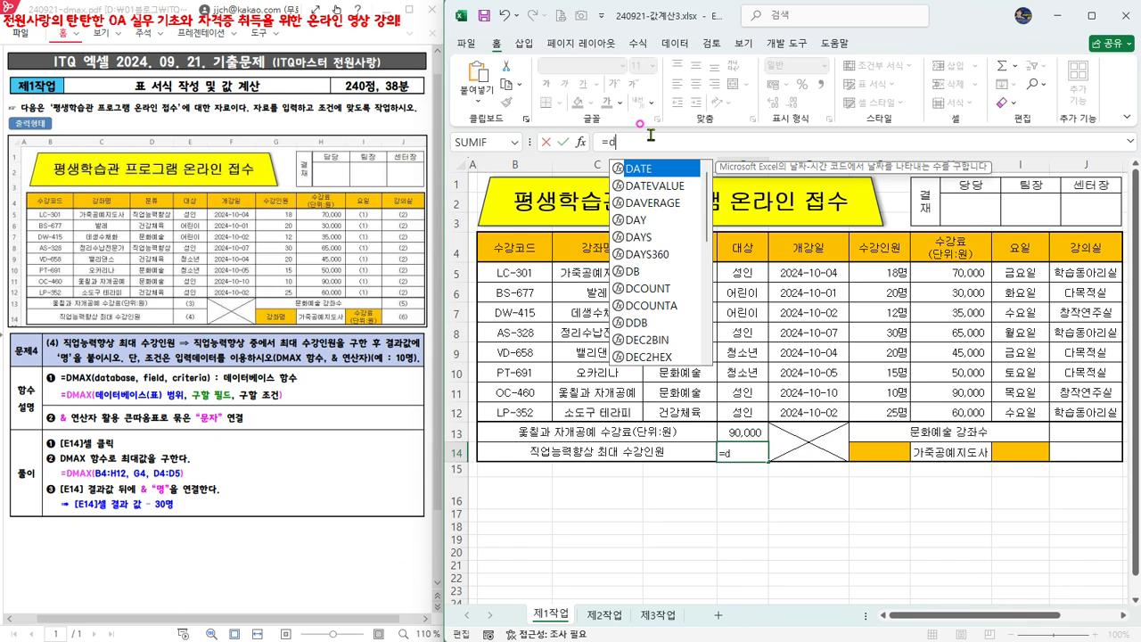
pyautogui.write('m')
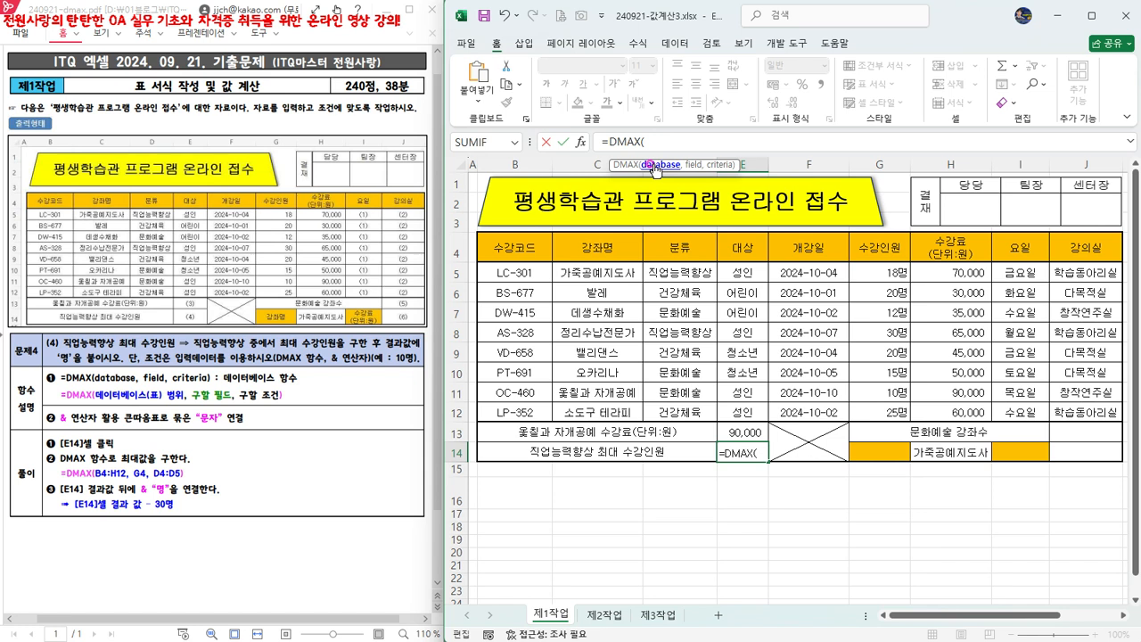
pyautogui.moveTo(515, 244); pyautogui.dragTo(942, 407)
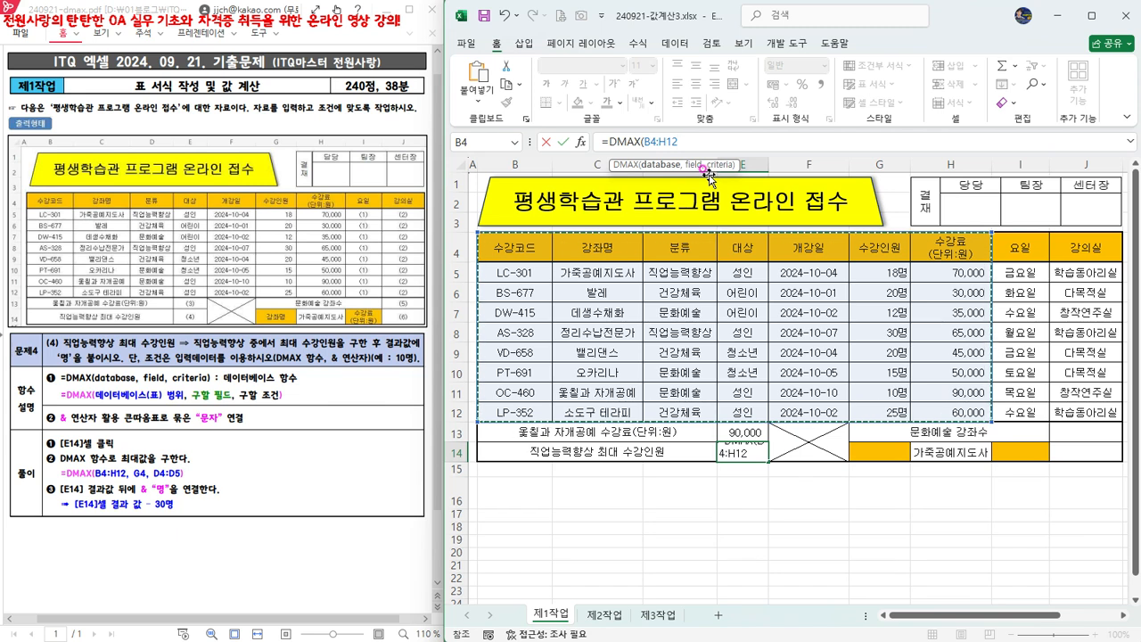
pyautogui.write(',')
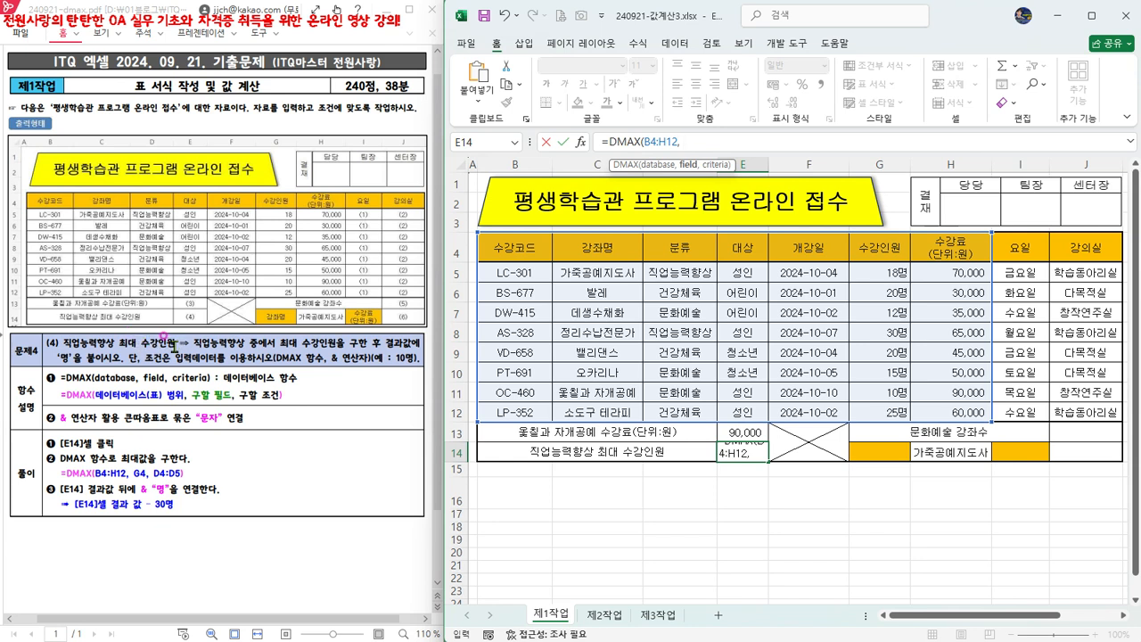
pyautogui.click(893, 248)
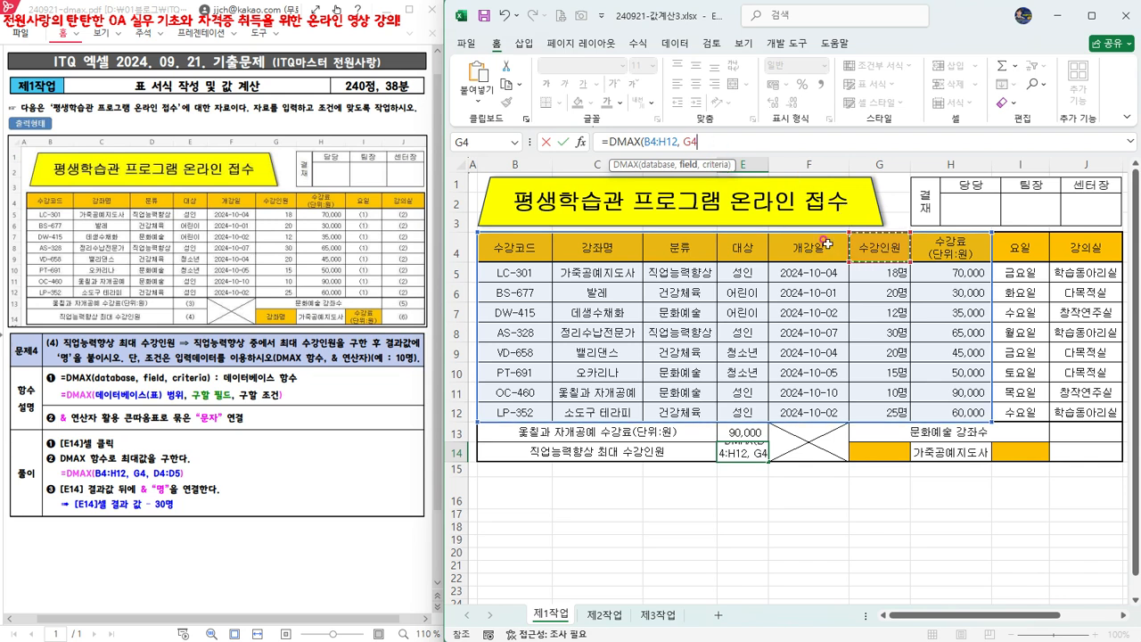
pyautogui.write(',')
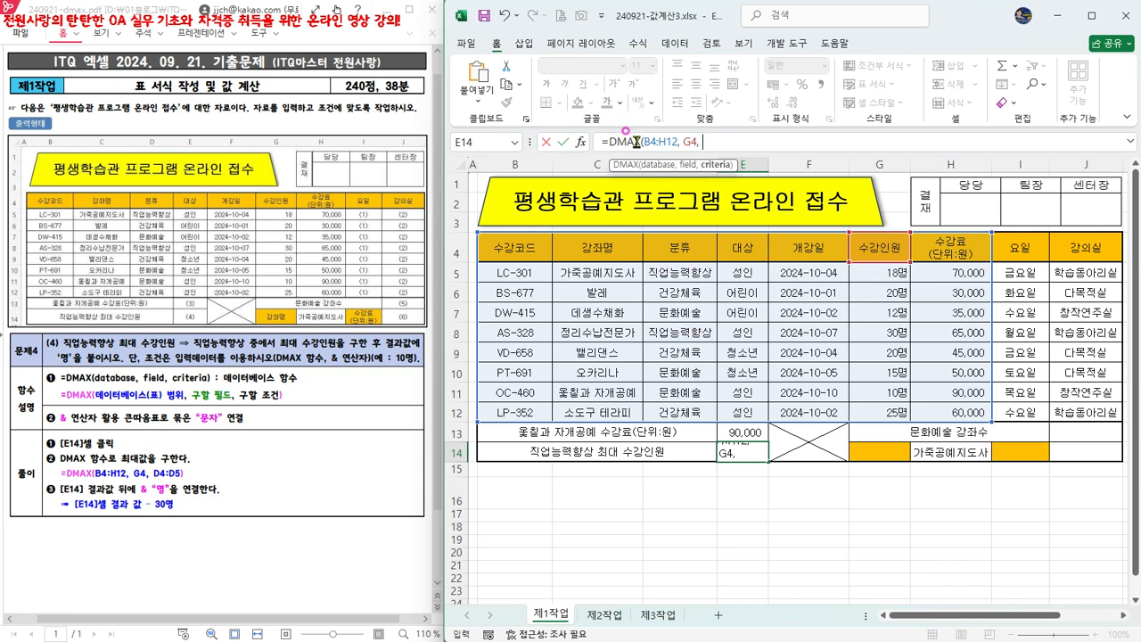
pyautogui.click(674, 252)
pyautogui.moveTo(671, 259); pyautogui.dragTo(667, 267)
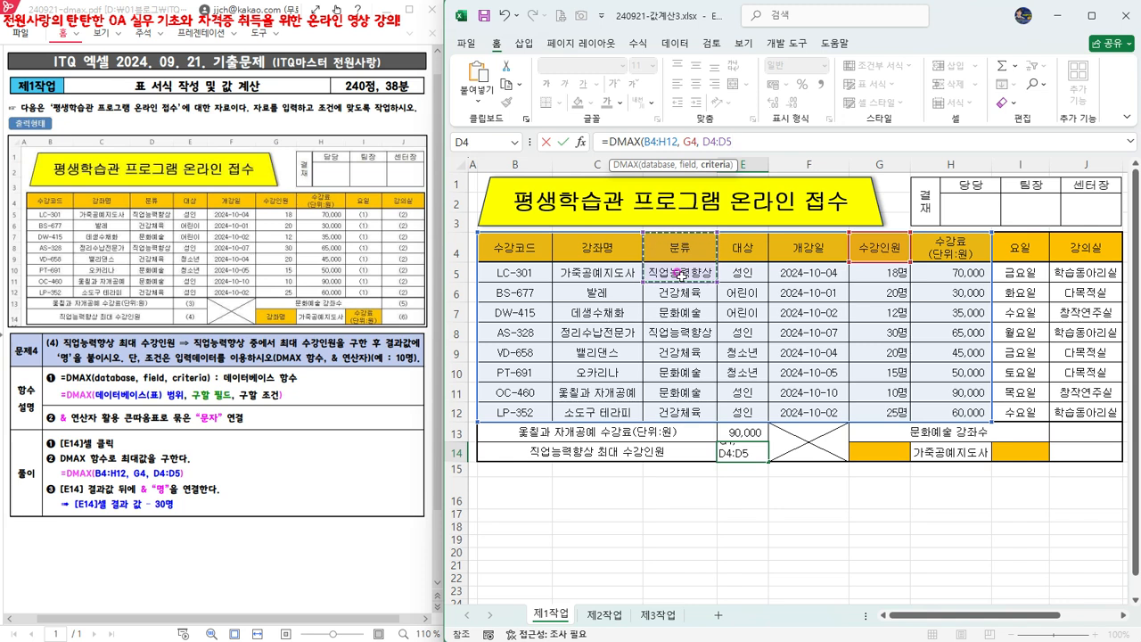
pyautogui.write(')')
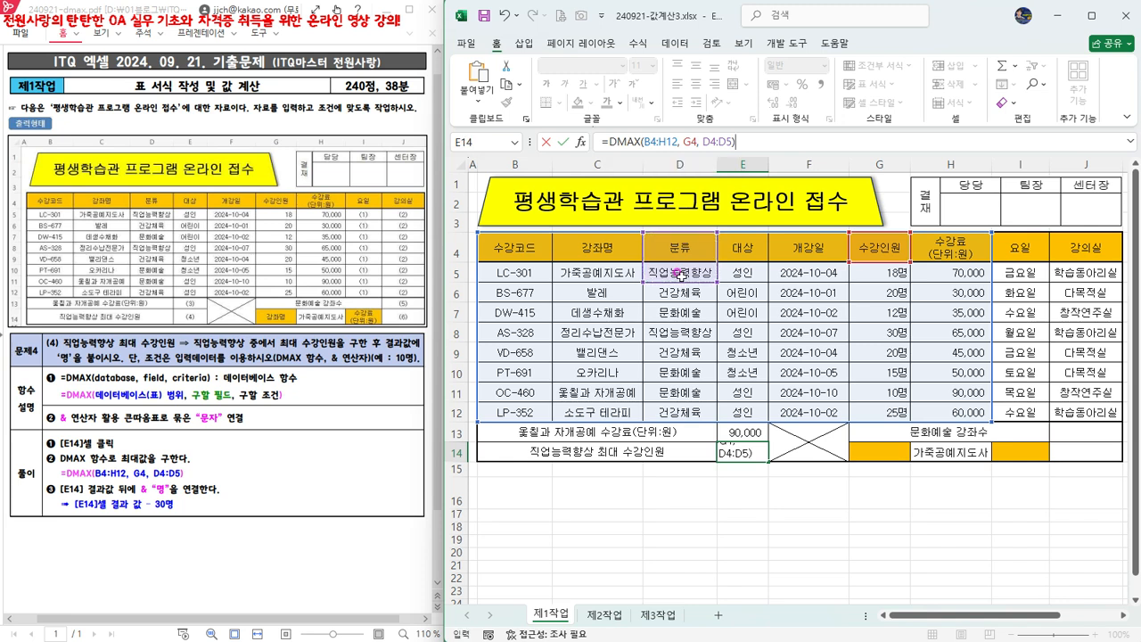
pyautogui.press('Return')
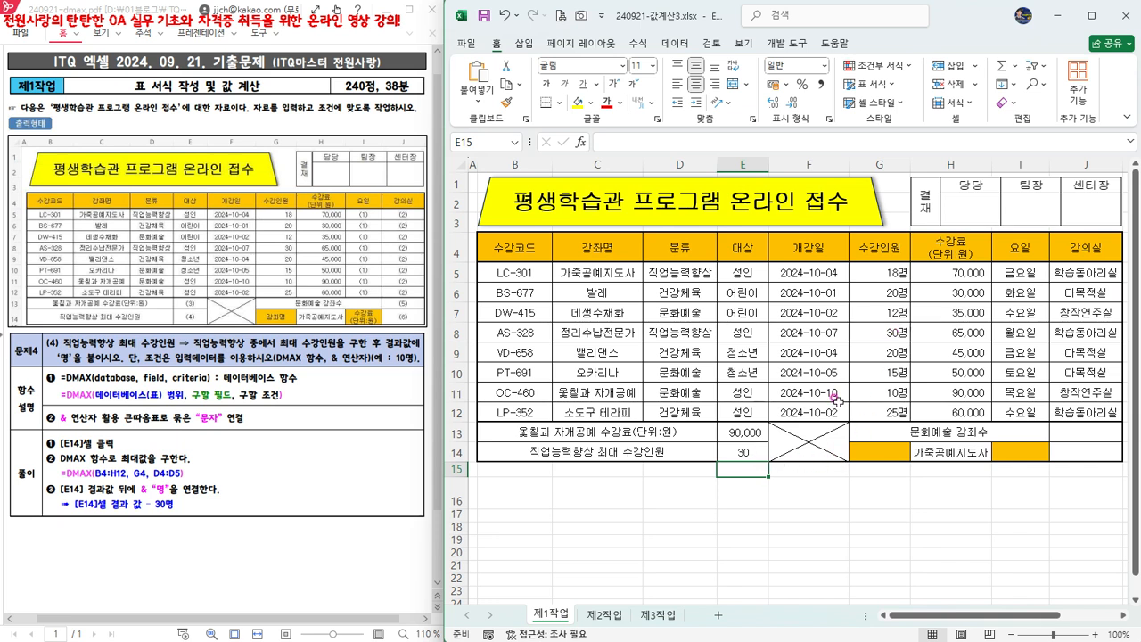
# - Append & "명" to the DMAX formula in E14 so the result carries the unit text
pyautogui.click(747, 452)
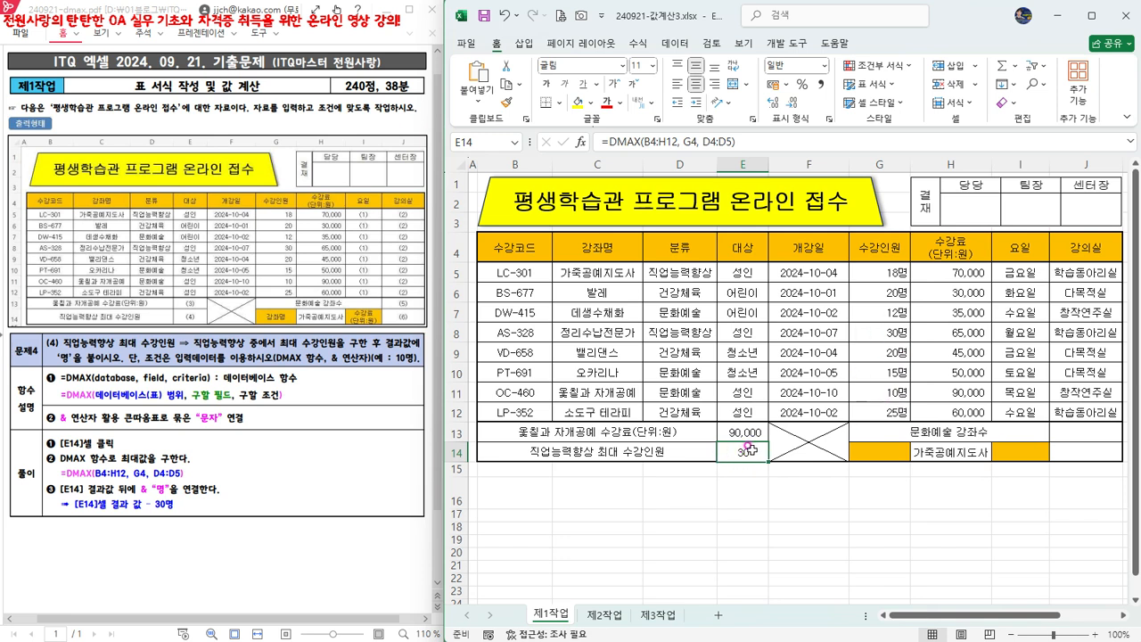
pyautogui.click(767, 140)
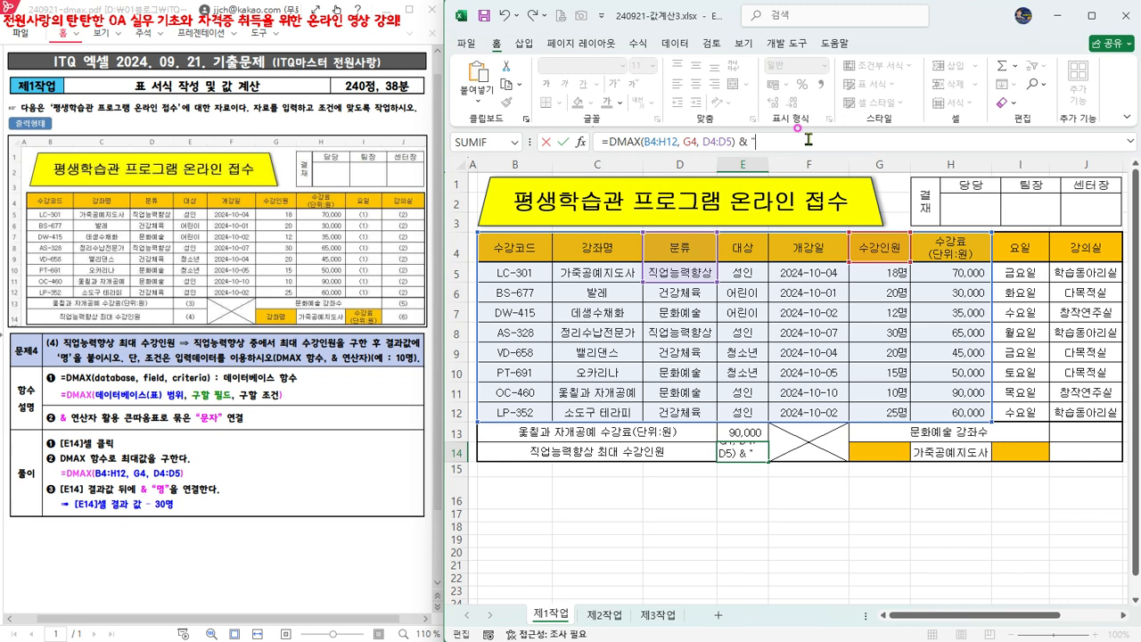
pyautogui.write('명"')
pyautogui.press('Return')
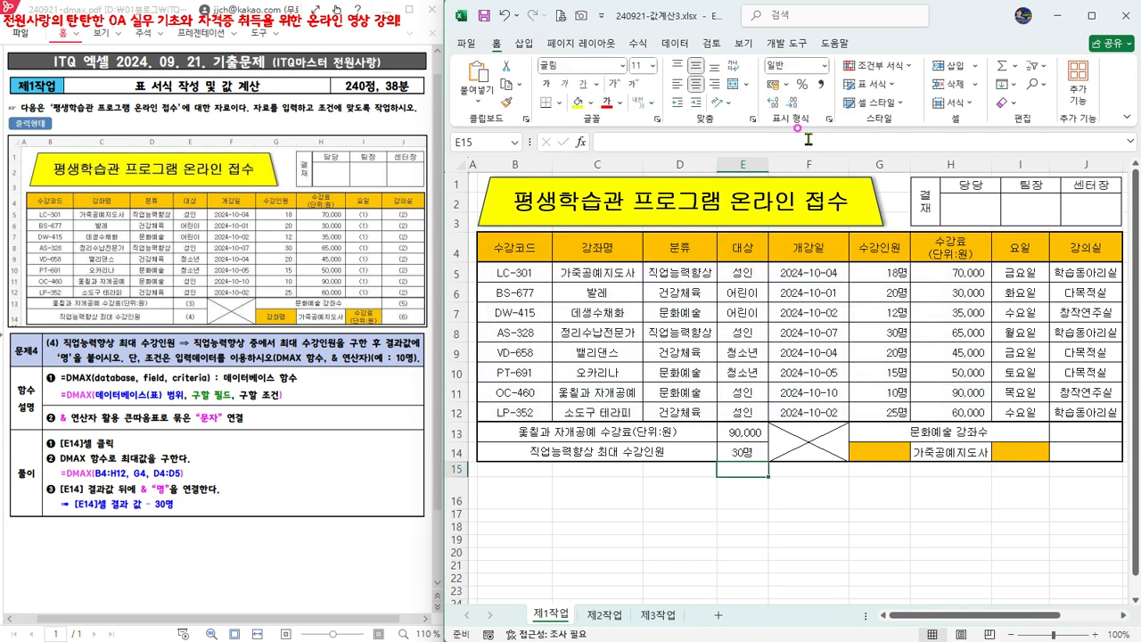
# - Save the workbook to the desktop under the new name 240921-값계산4.xlsx
pyautogui.click(468, 47)
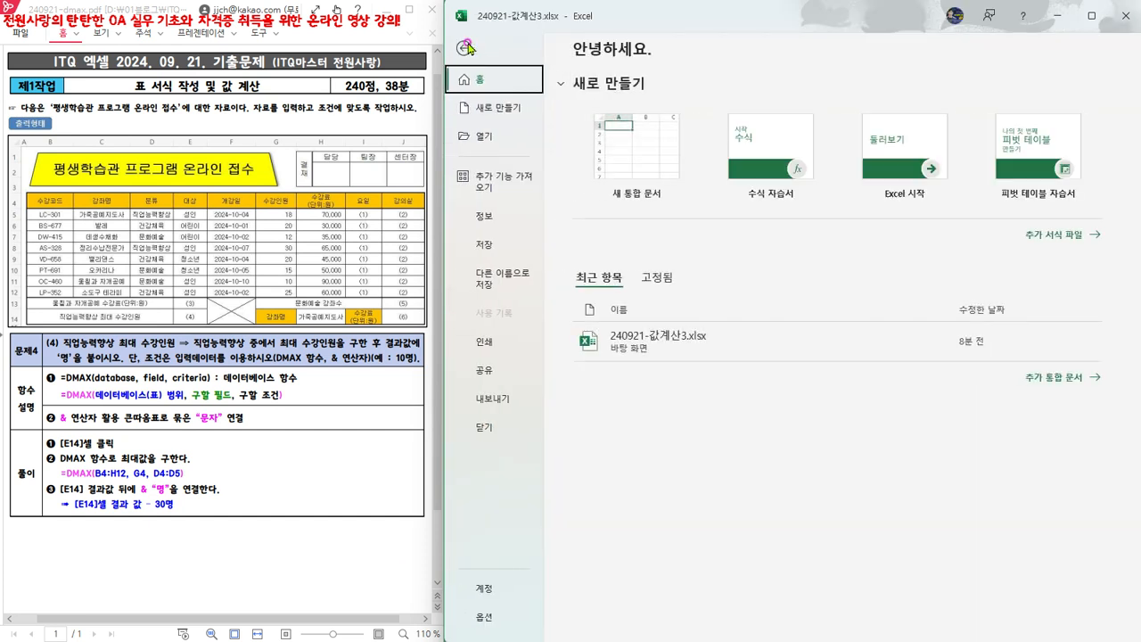
pyautogui.click(501, 280)
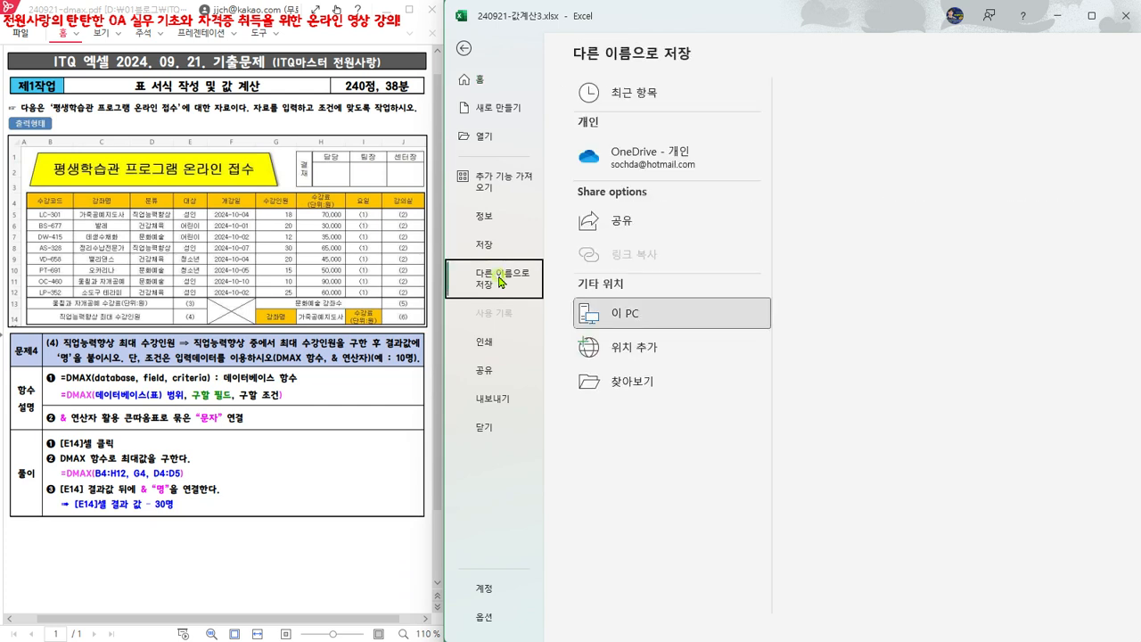
pyautogui.click(638, 389)
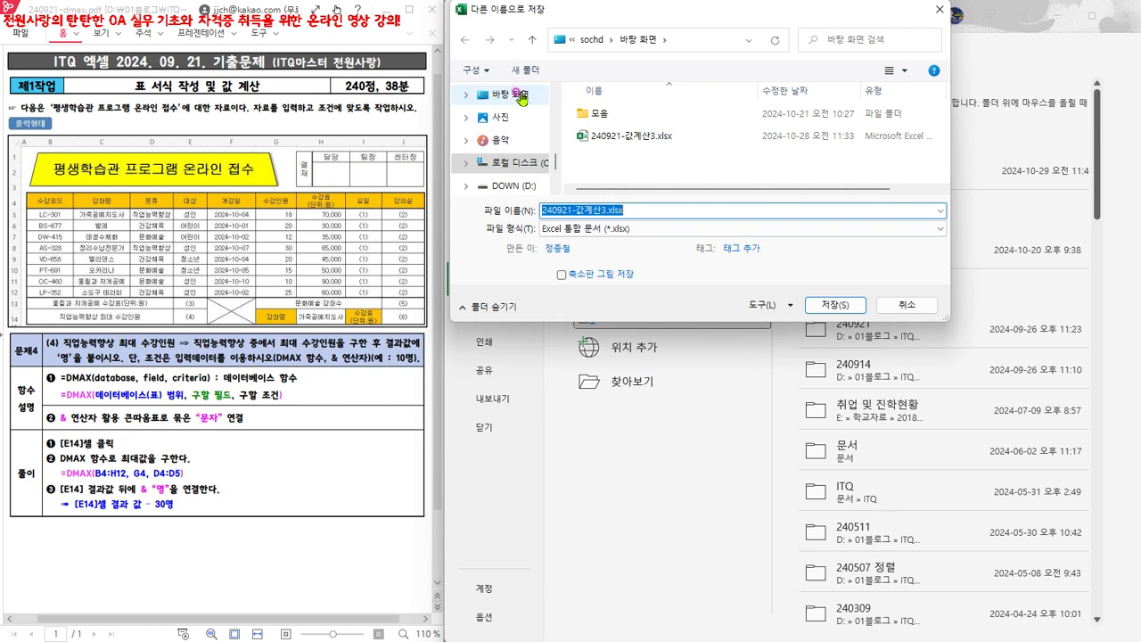
pyautogui.click(522, 98)
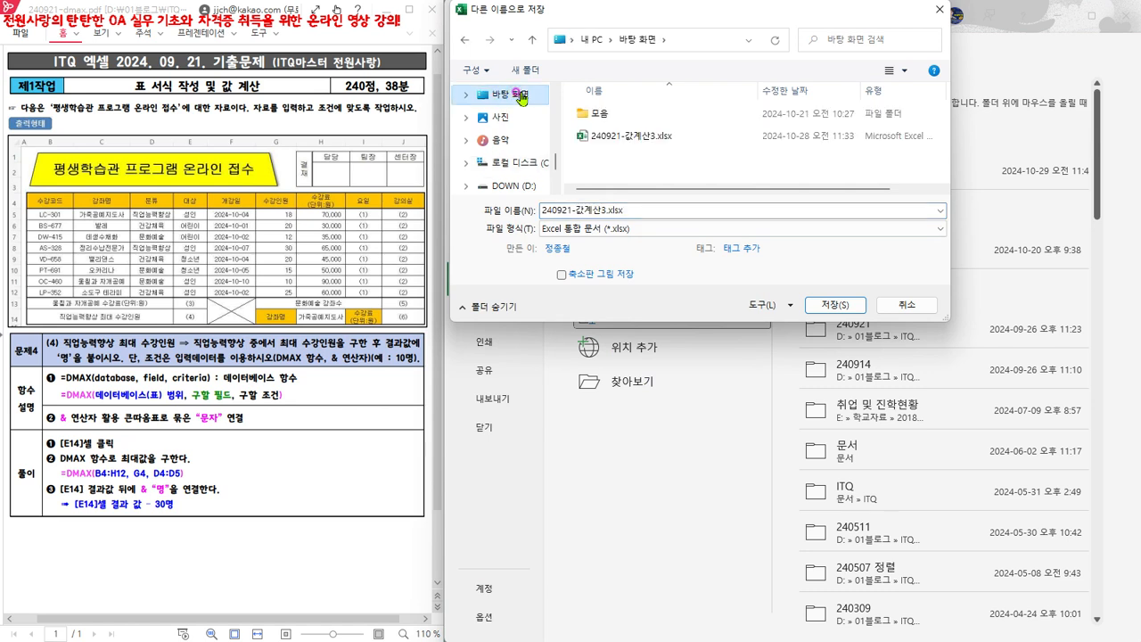
pyautogui.doubleClick(602, 208)
pyautogui.click(602, 207)
pyautogui.write('4')
pyautogui.click(836, 304)
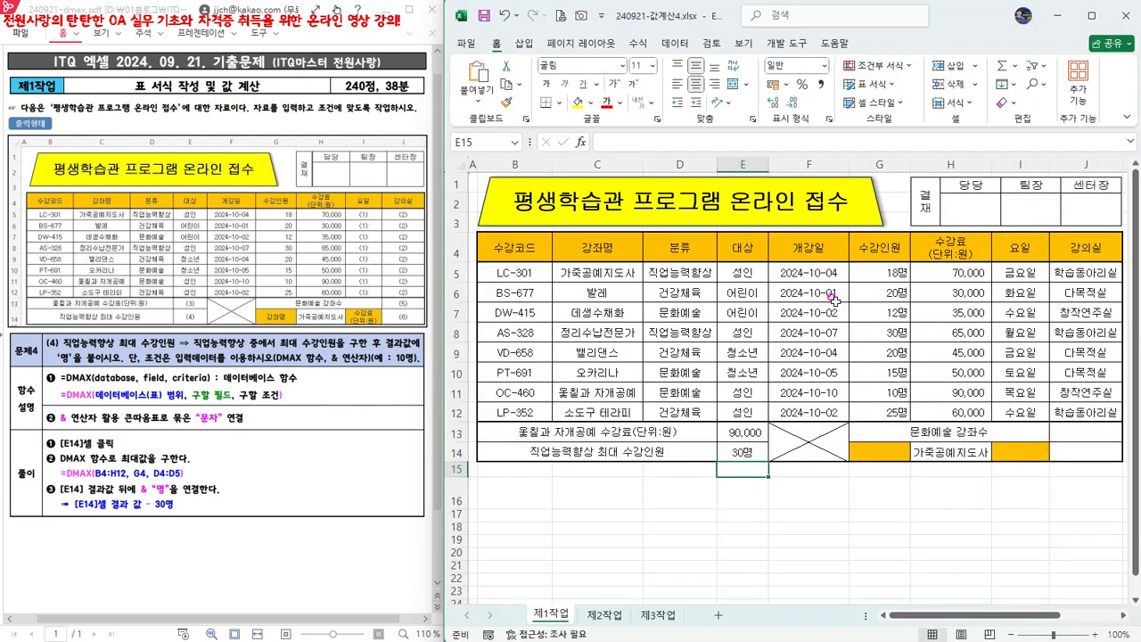